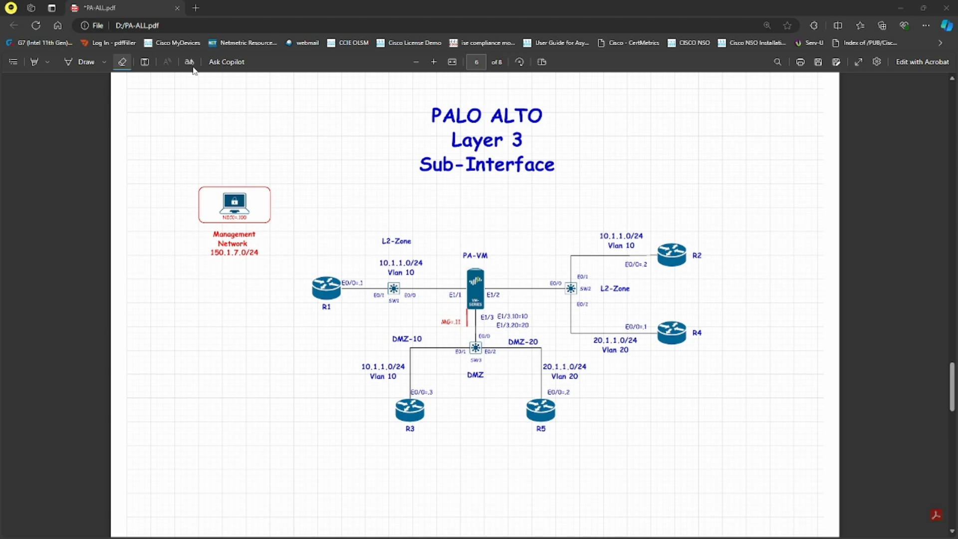
Step: Underline the Sub-Interface title in red and circle the E1/3, E1/3.10 and E1/3.20 labels on the network diagram
{"action": "left_click_drag", "start_coordinate": [423, 181], "coordinate": [537, 178]}
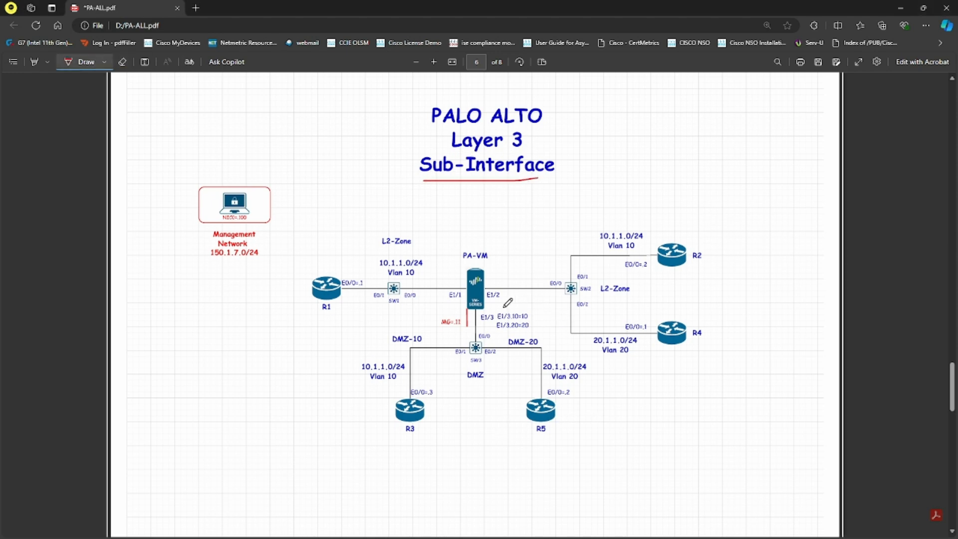
{"action": "mouse_move", "coordinate": [482, 310]}
{"action": "left_mouse_down"}
{"action": "mouse_move", "coordinate": [537, 316]}
{"action": "mouse_move", "coordinate": [529, 330]}
{"action": "mouse_move", "coordinate": [488, 331]}
{"action": "mouse_move", "coordinate": [480, 314]}
{"action": "mouse_move", "coordinate": [492, 310]}
{"action": "left_mouse_up"}
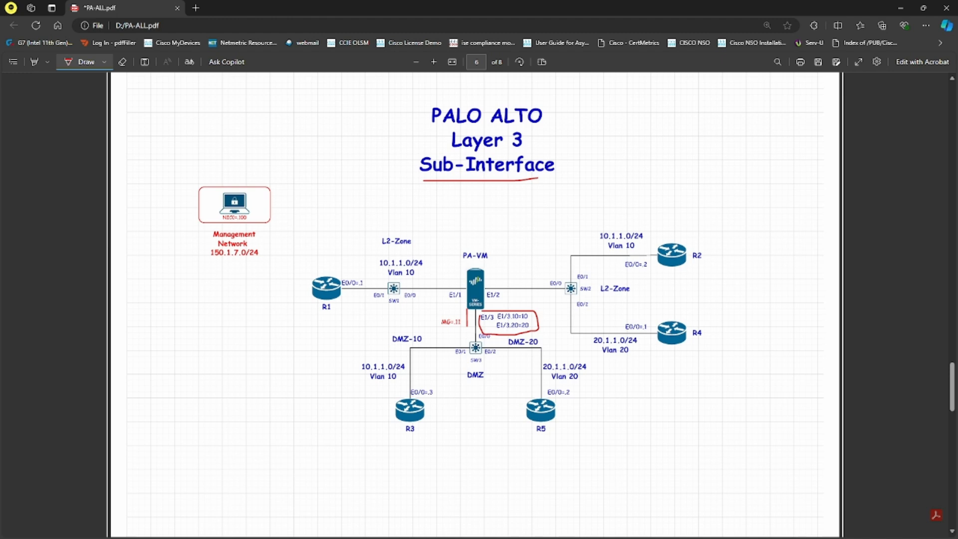
Step: Switch to the PA-VM web interface and set ethernet1/2 to type Layer3 with virtual router default and security zone DMZ
{"action": "key", "text": "alt+Tab"}
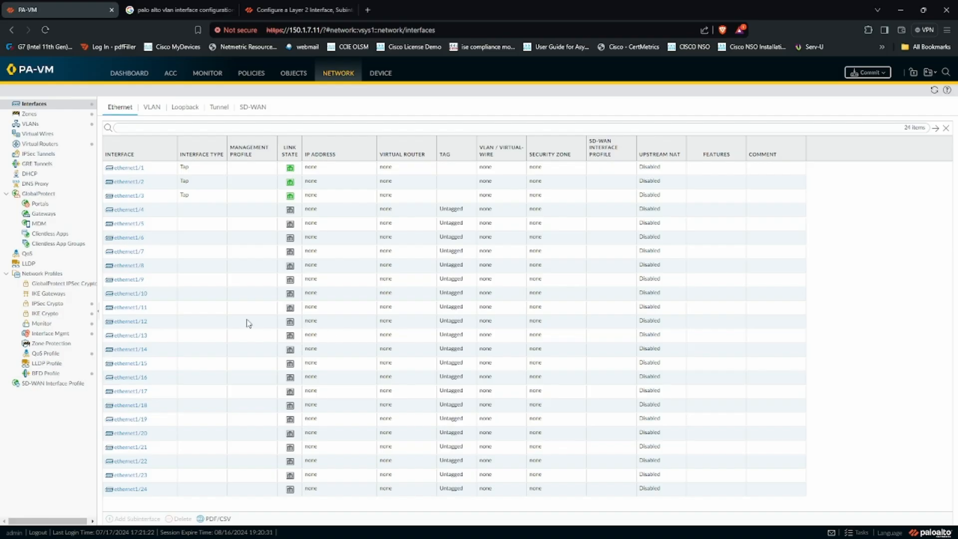
{"action": "left_click", "coordinate": [128, 182]}
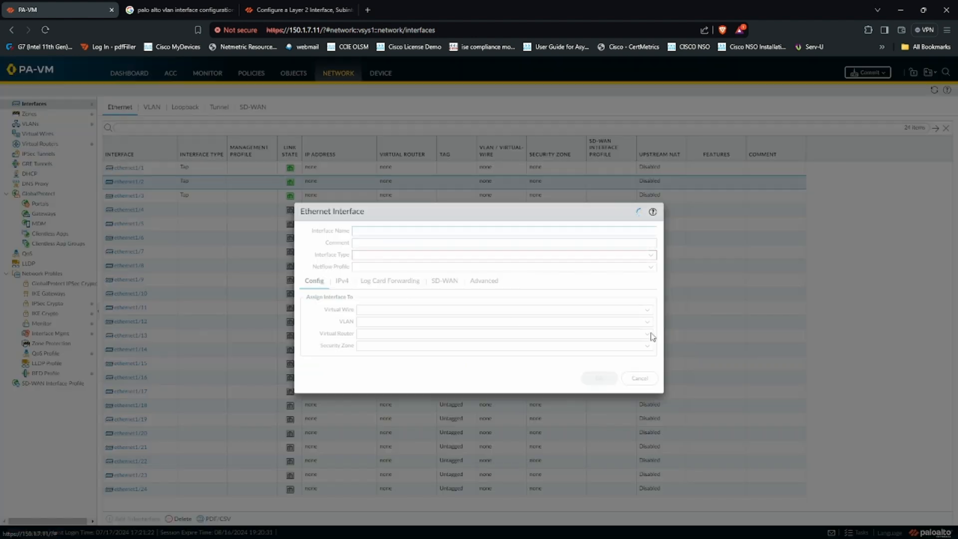
{"action": "left_click", "coordinate": [650, 255]}
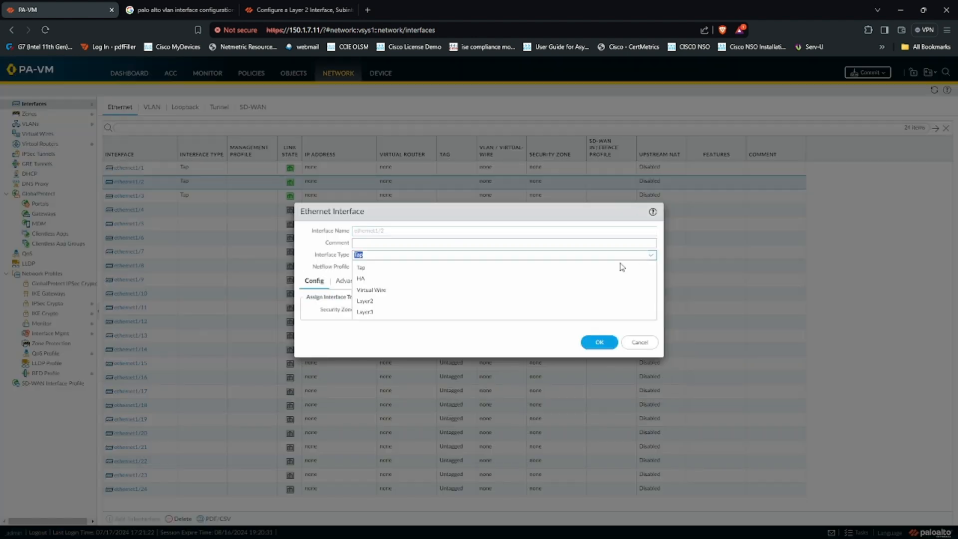
{"action": "left_click", "coordinate": [382, 312]}
{"action": "left_click", "coordinate": [647, 313]}
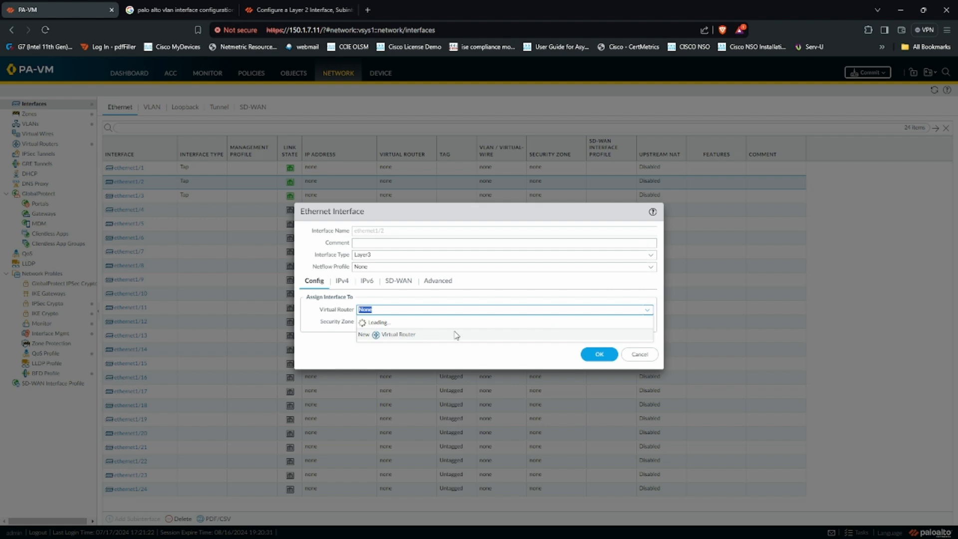
{"action": "left_click", "coordinate": [390, 333]}
{"action": "left_click", "coordinate": [647, 323]}
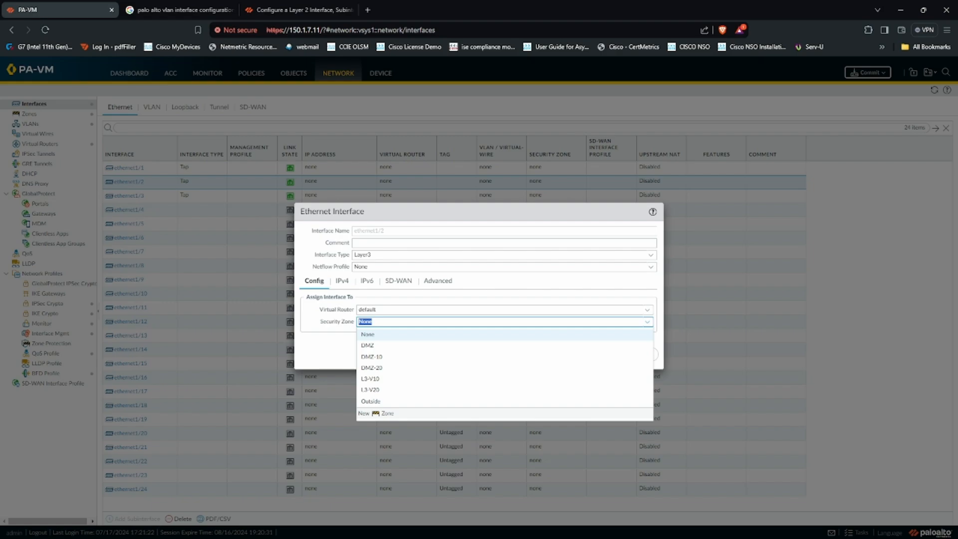
{"action": "key", "text": "alt+Tab"}
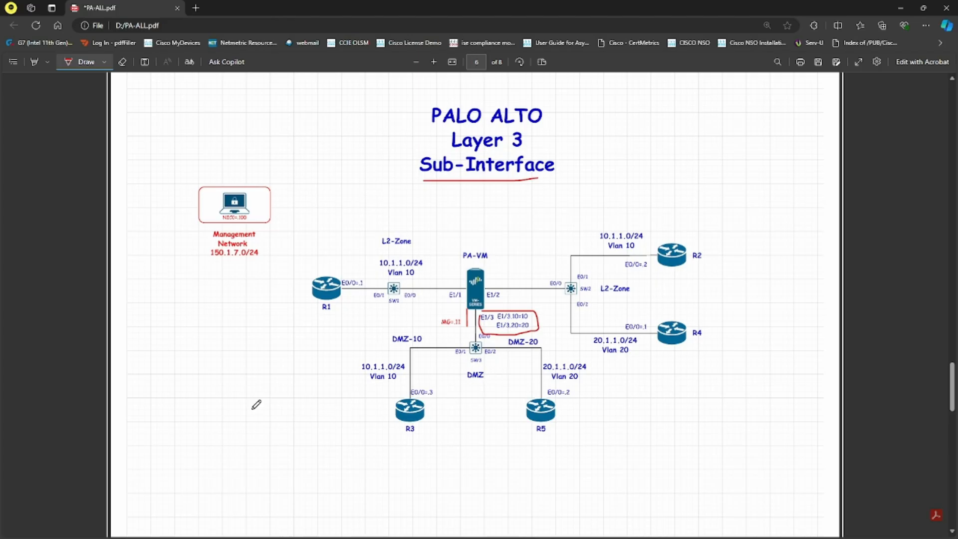
{"action": "key", "text": "alt+Tab"}
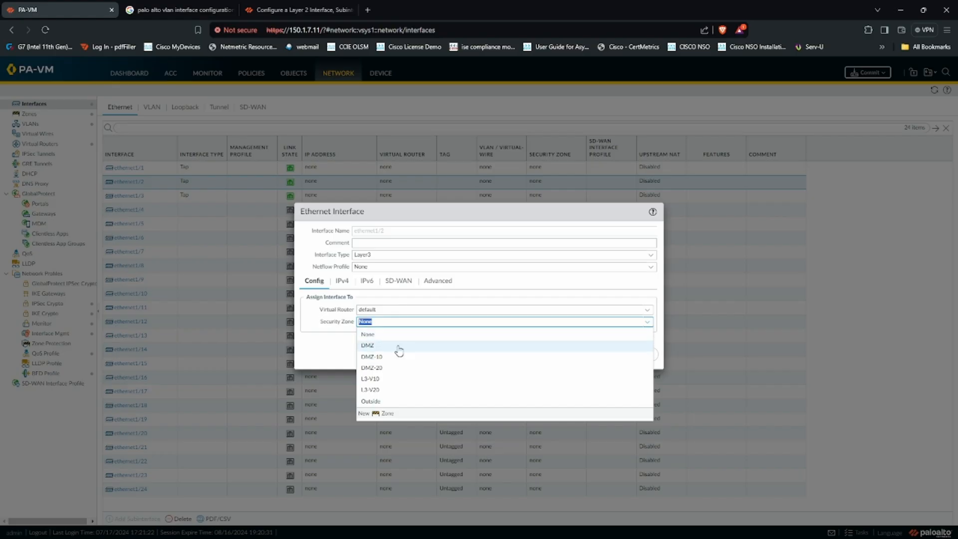
{"action": "left_click", "coordinate": [383, 348]}
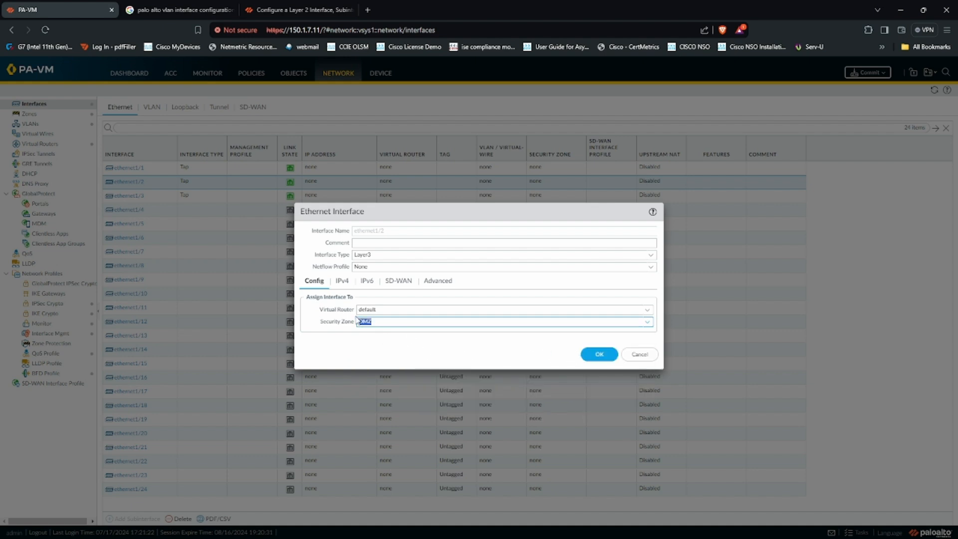
Step: Assign the PING management profile to ethernet1/2 and save the interface
{"action": "left_click", "coordinate": [342, 281]}
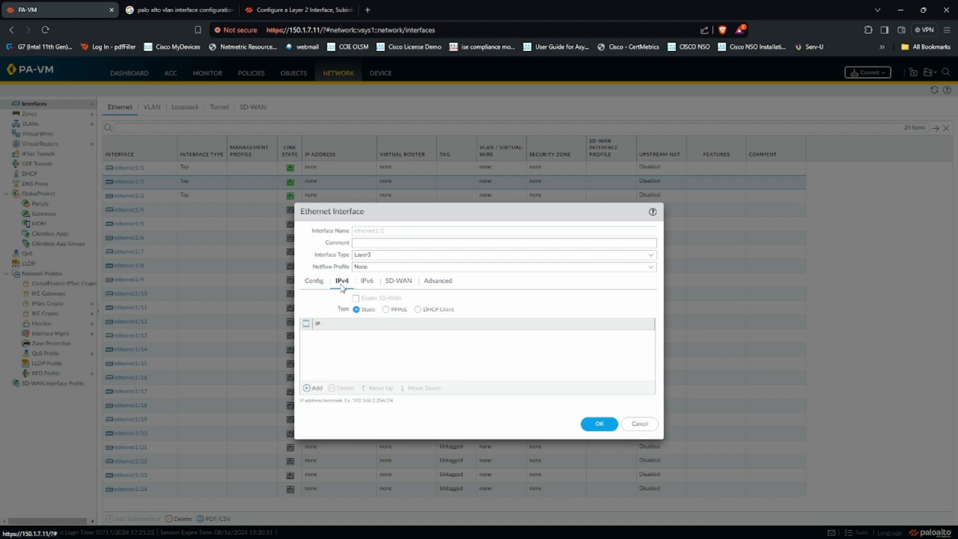
{"action": "left_click", "coordinate": [438, 281]}
{"action": "left_click", "coordinate": [651, 343]}
{"action": "left_click", "coordinate": [425, 368]}
{"action": "left_click", "coordinate": [314, 281]}
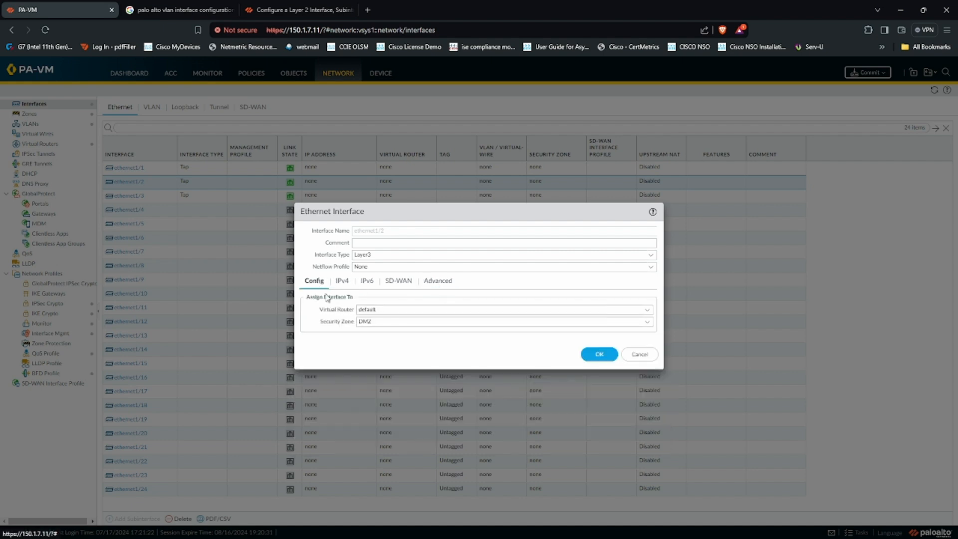
{"action": "left_click", "coordinate": [599, 353]}
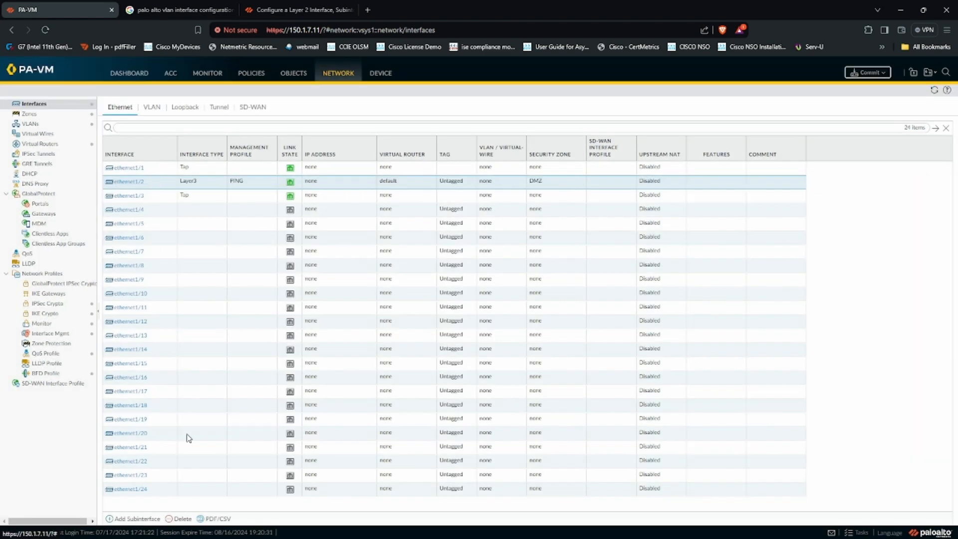
Step: Add subinterface 10 to ethernet1/2 with tag 10, virtual router default and security zone DMZ-10
{"action": "left_click", "coordinate": [133, 519]}
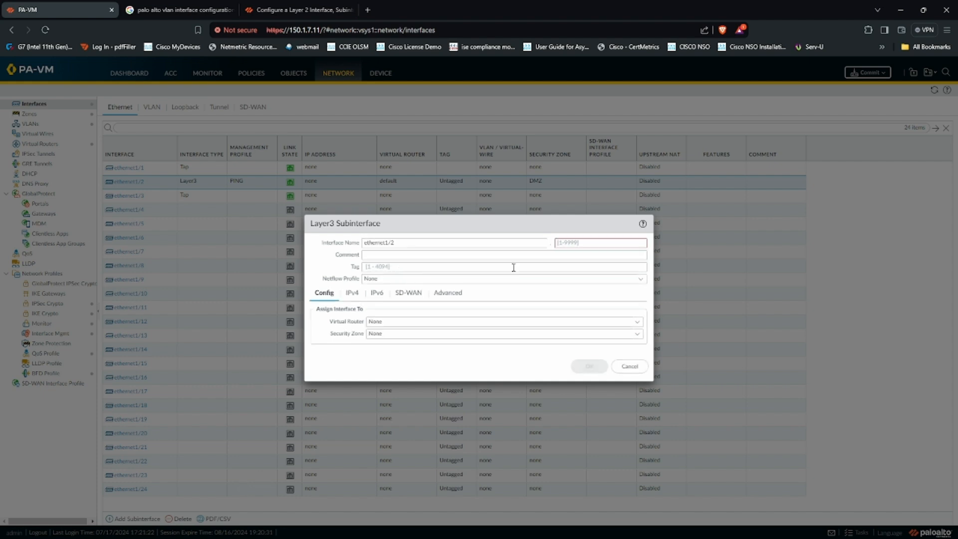
{"action": "left_click", "coordinate": [585, 243]}
{"action": "type", "text": "10"}
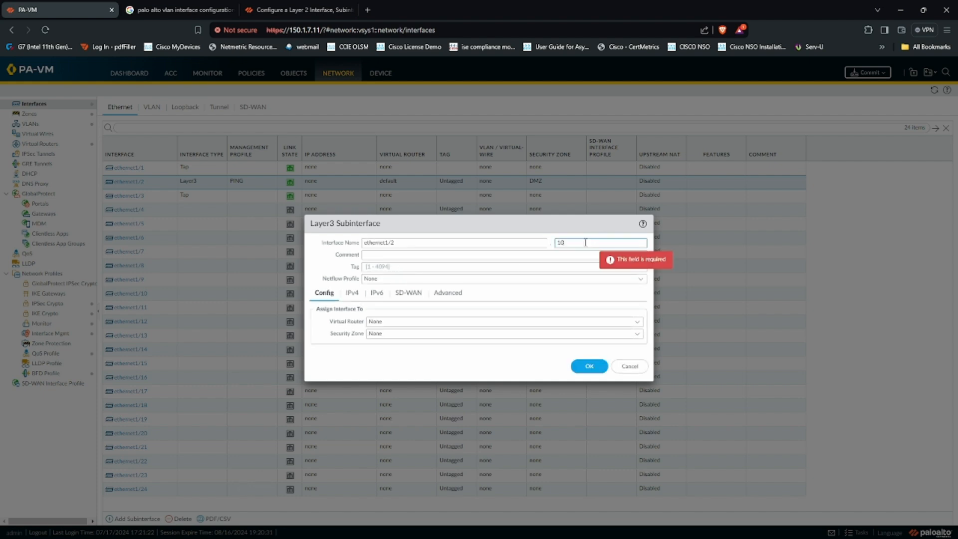
{"action": "left_click", "coordinate": [398, 266]}
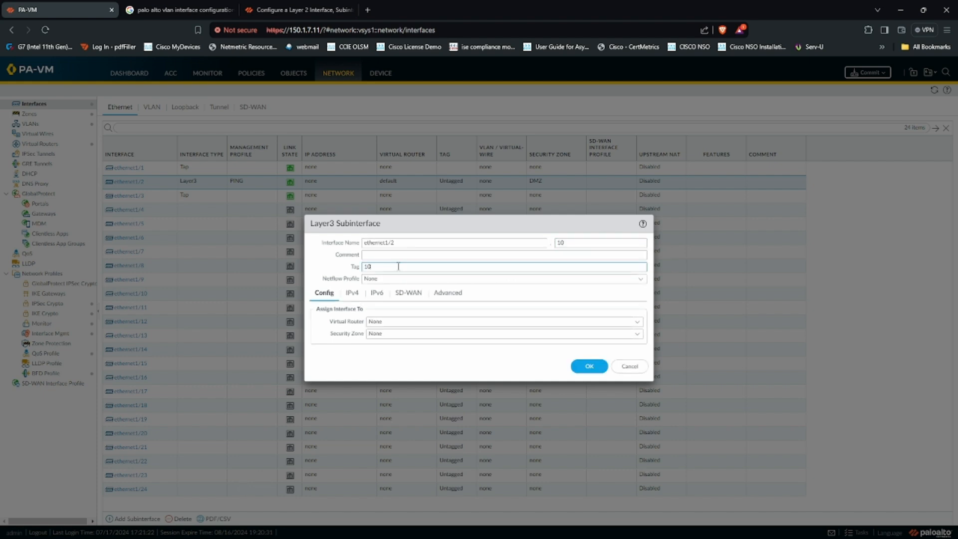
{"action": "left_click", "coordinate": [638, 322]}
{"action": "left_click", "coordinate": [641, 344]}
{"action": "left_click", "coordinate": [637, 334]}
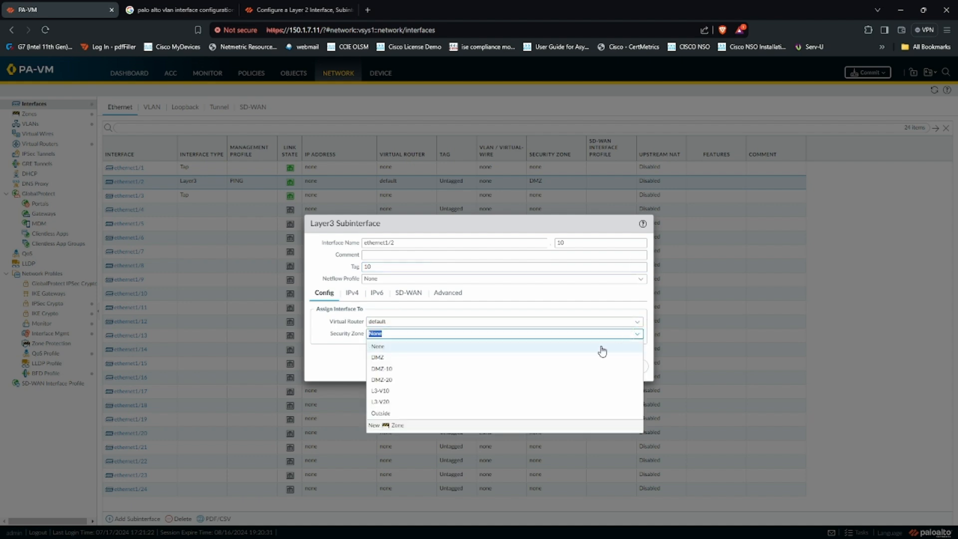
{"action": "left_click", "coordinate": [389, 372]}
Step: Underline the DMZ-10 label on the PDF network diagram and return to the firewall's subinterface settings
{"action": "key", "text": "alt+Tab"}
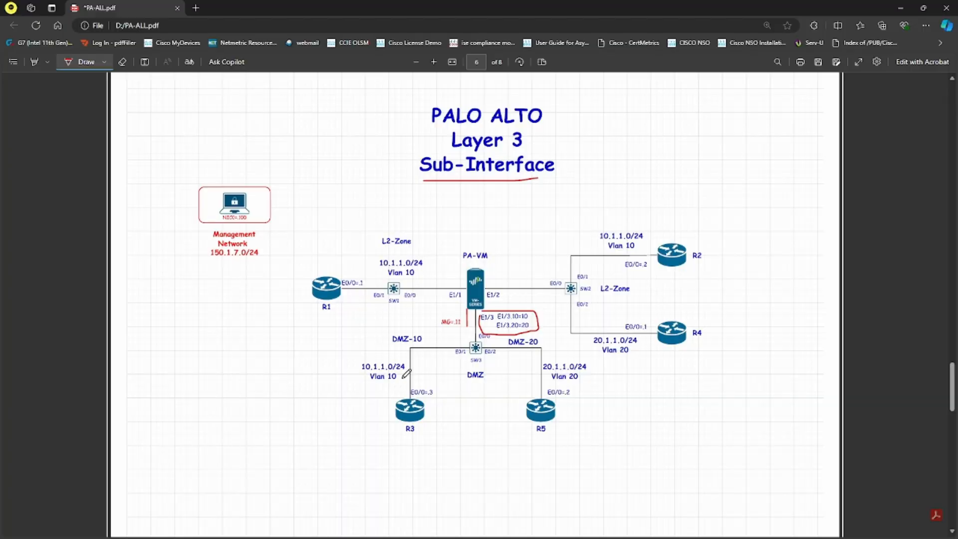
{"action": "left_click_drag", "start_coordinate": [385, 345], "coordinate": [423, 344]}
{"action": "key", "text": "alt+Tab"}
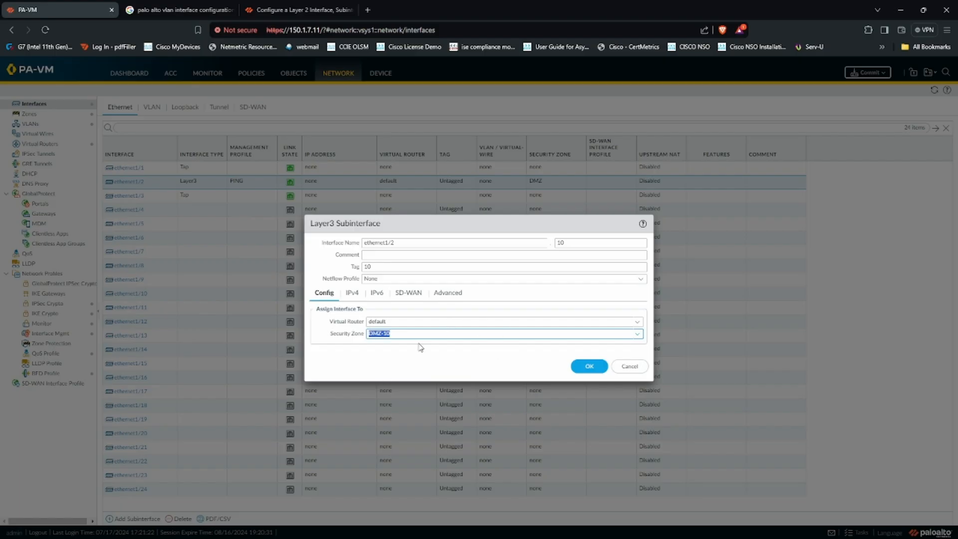
Step: Add the static IPv4 address 10.1.1.10/24 to subinterface ethernet1/2.10
{"action": "left_click", "coordinate": [353, 298]}
{"action": "left_click", "coordinate": [322, 400]}
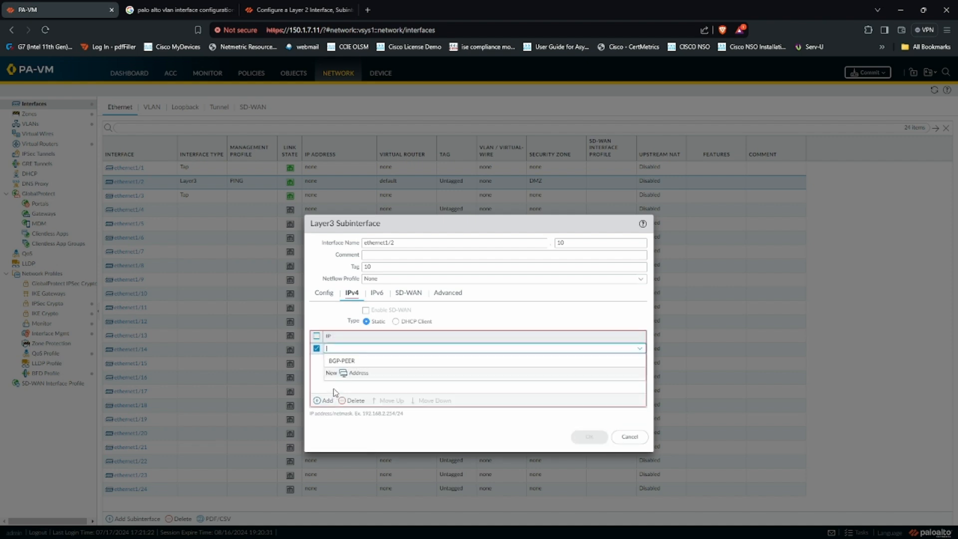
{"action": "type", "text": "10.1.1.10/24"}
{"action": "left_click", "coordinate": [391, 392]}
Step: Assign the PING management profile to subinterface ethernet1/2.10 and save it
{"action": "left_click", "coordinate": [444, 298]}
{"action": "left_click", "coordinate": [636, 343]}
{"action": "left_click", "coordinate": [490, 367]}
{"action": "left_click", "coordinate": [589, 436]}
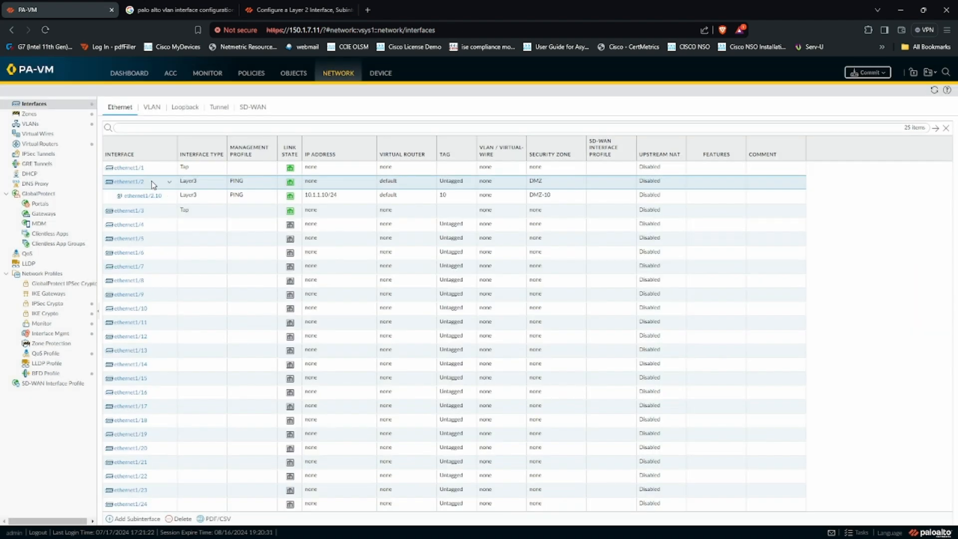
Step: Delete the subinterface ethernet1/2.10
{"action": "left_click", "coordinate": [135, 519]}
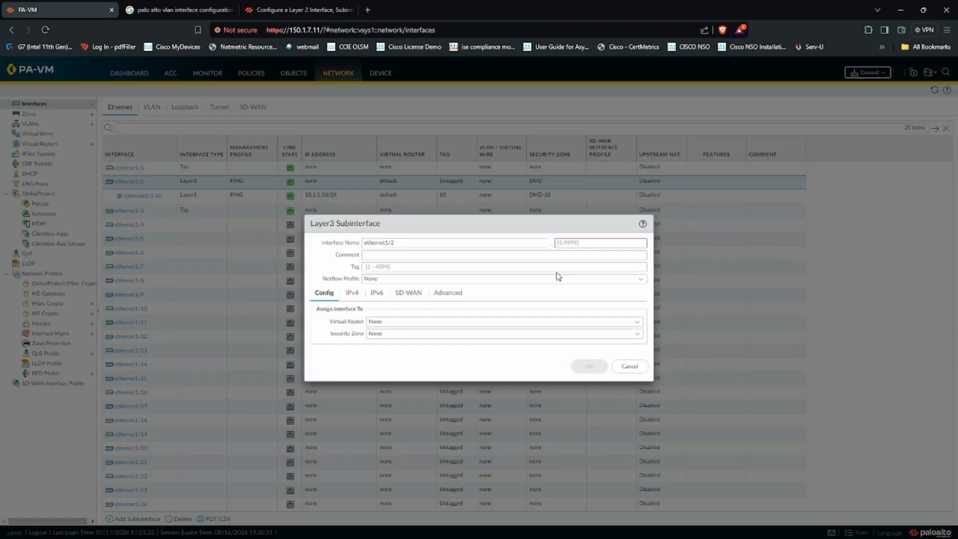
{"action": "left_click", "coordinate": [624, 367]}
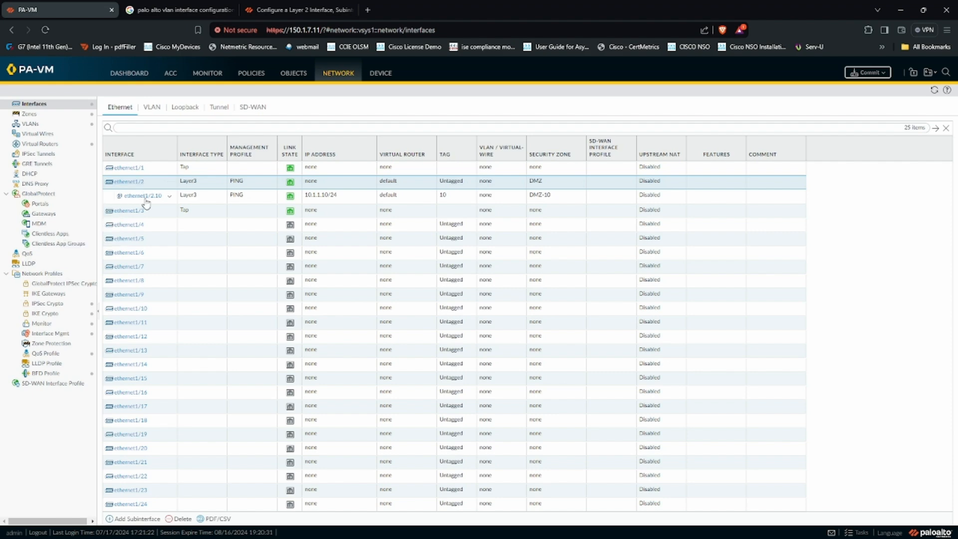
{"action": "left_click", "coordinate": [111, 198]}
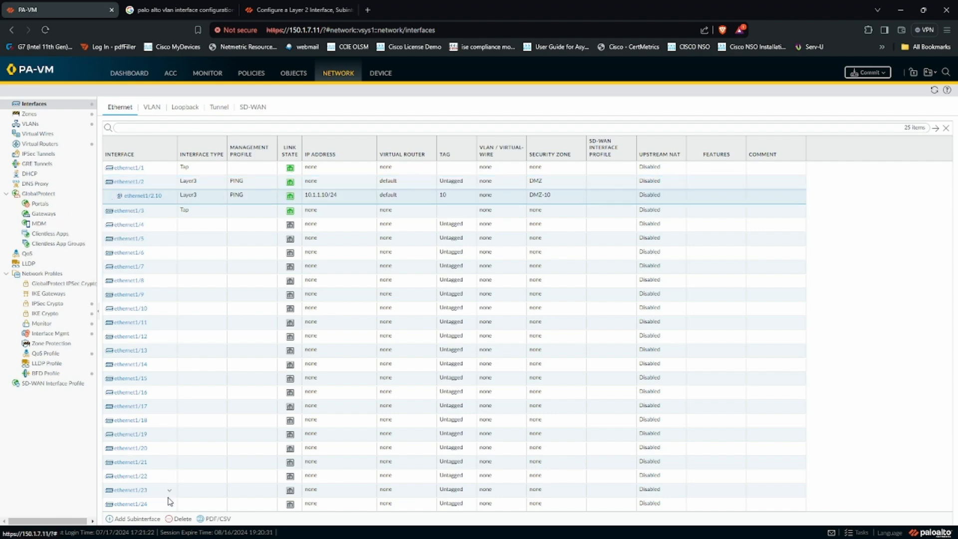
{"action": "left_click", "coordinate": [181, 519]}
{"action": "left_click", "coordinate": [460, 321]}
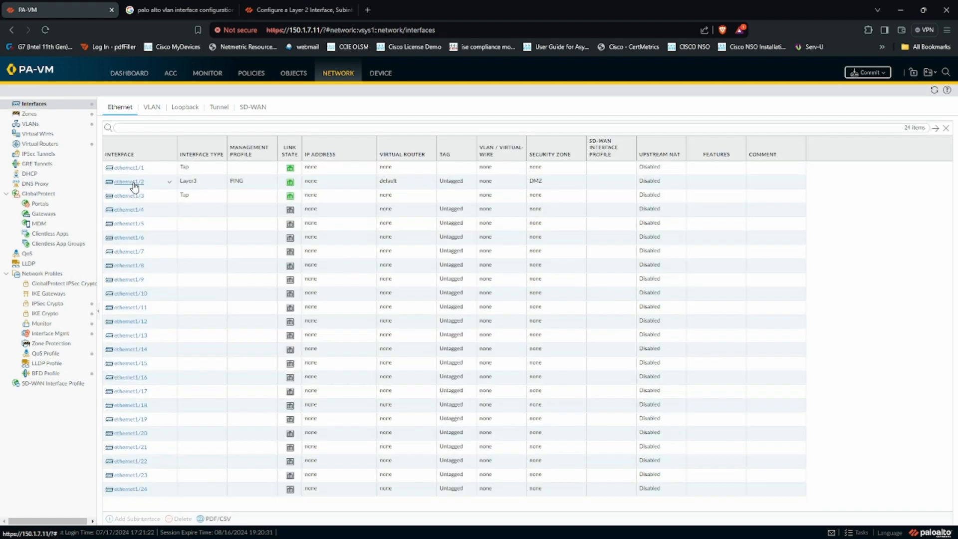
Step: Set the ethernet1/2 interface type back to Tap and save it
{"action": "left_click", "coordinate": [130, 181]}
{"action": "left_click", "coordinate": [651, 259]}
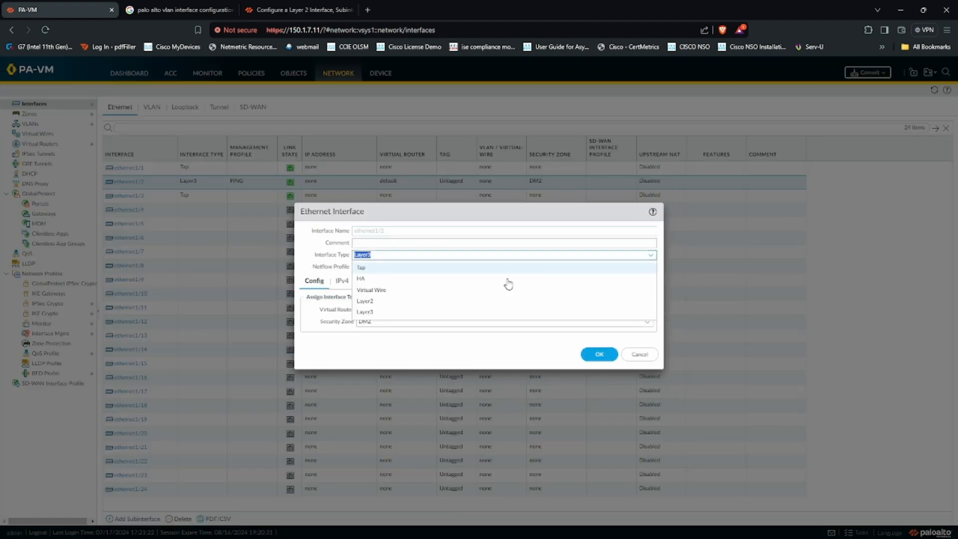
{"action": "left_click", "coordinate": [440, 274]}
{"action": "left_click", "coordinate": [582, 343]}
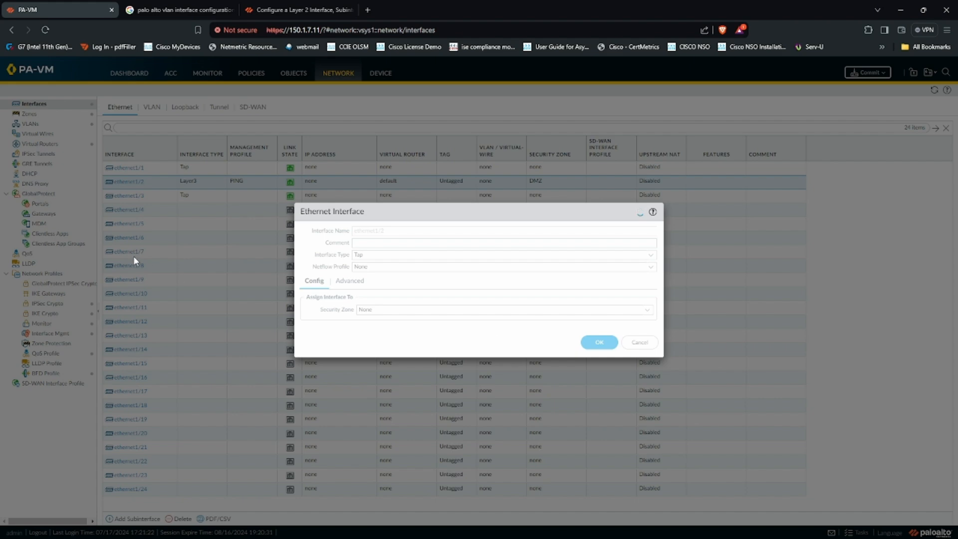
Step: Set ethernet1/3 to type Layer3 with virtual router default and security zone DMZ
{"action": "left_click", "coordinate": [138, 199]}
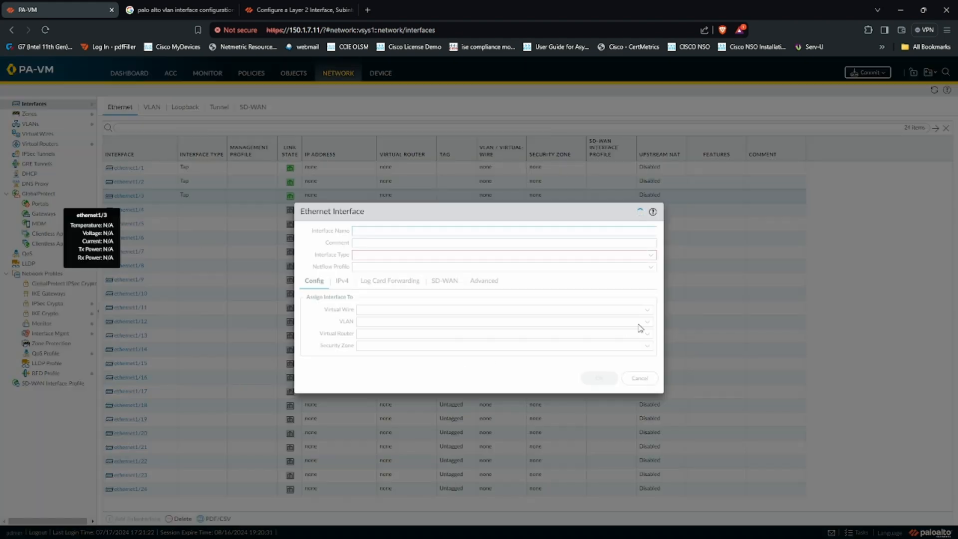
{"action": "left_click", "coordinate": [651, 259]}
{"action": "left_click", "coordinate": [427, 312]}
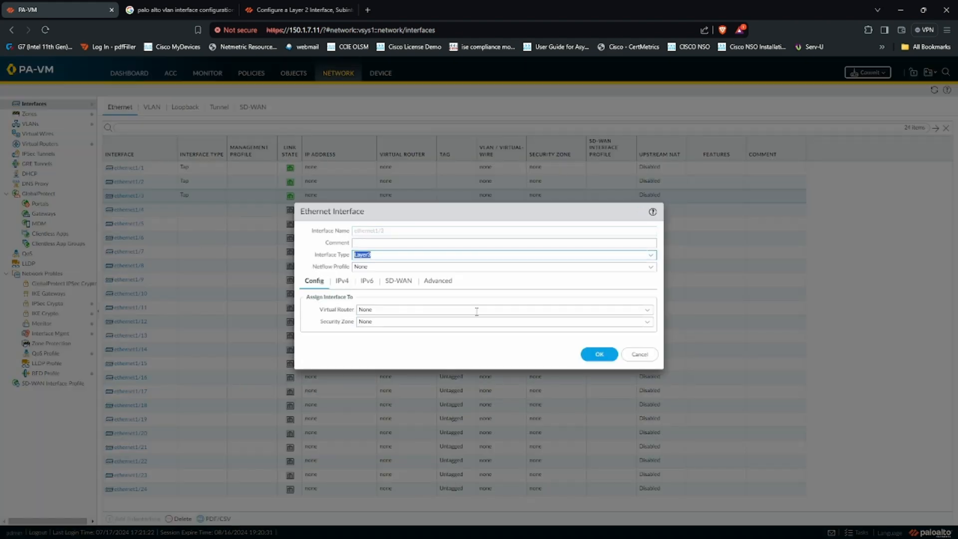
{"action": "left_click", "coordinate": [440, 342]}
{"action": "left_click", "coordinate": [650, 312]}
{"action": "left_click", "coordinate": [409, 334]}
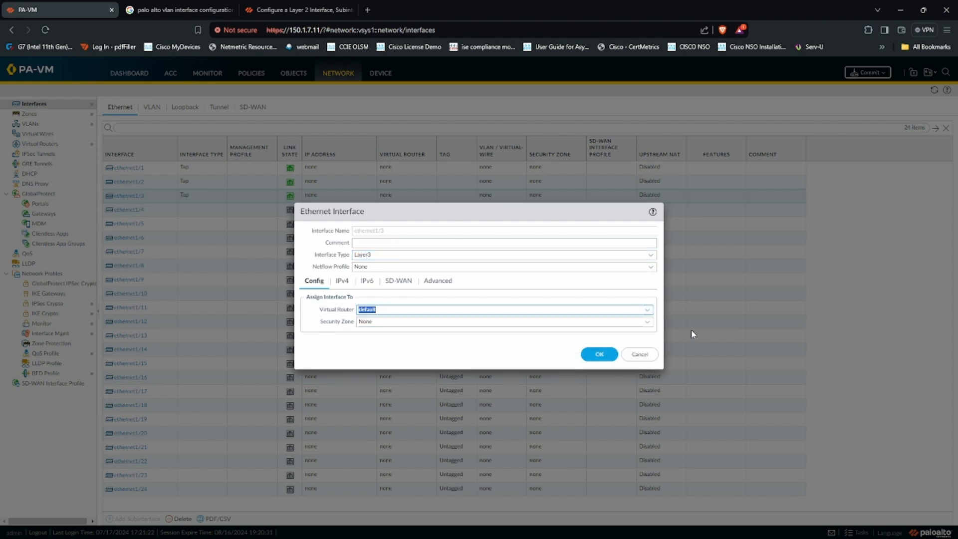
{"action": "left_click", "coordinate": [648, 324]}
{"action": "left_click", "coordinate": [397, 350]}
Step: Assign the PING management profile to ethernet1/3 and save the interface
{"action": "left_click", "coordinate": [435, 284]}
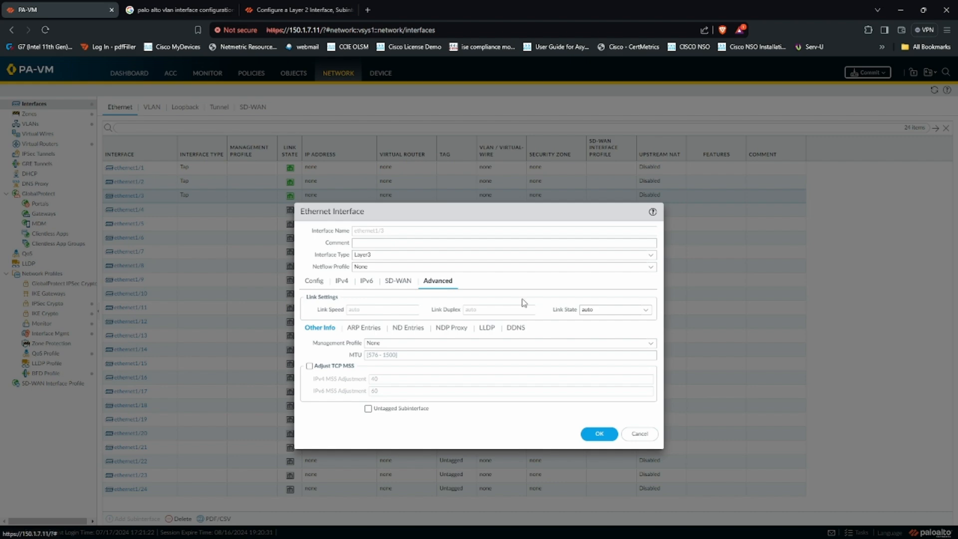
{"action": "left_click", "coordinate": [650, 344]}
{"action": "left_click", "coordinate": [491, 371]}
{"action": "left_click", "coordinate": [599, 434]}
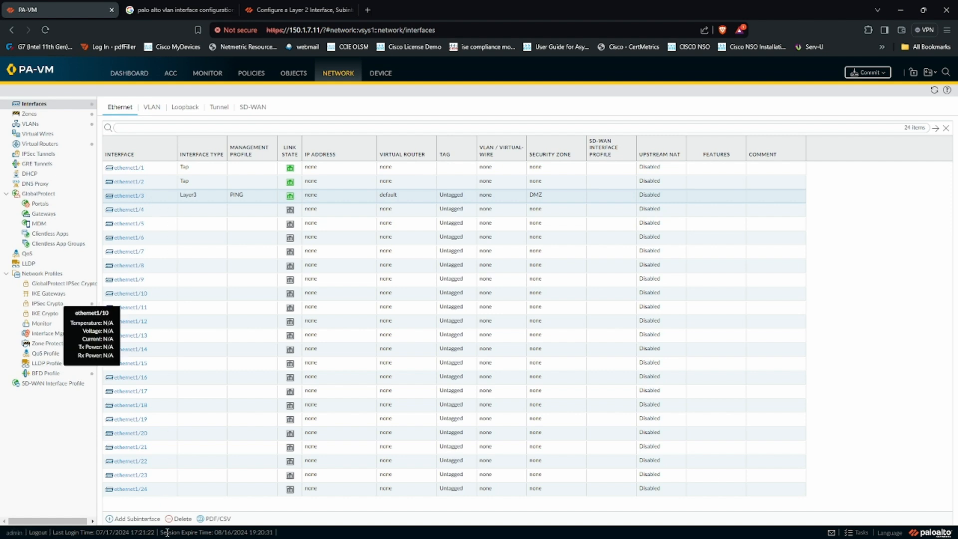
Step: Add subinterface 10 under ethernet1/3 with tag 10, virtual router default and security zone DMZ-10
{"action": "left_click", "coordinate": [137, 518]}
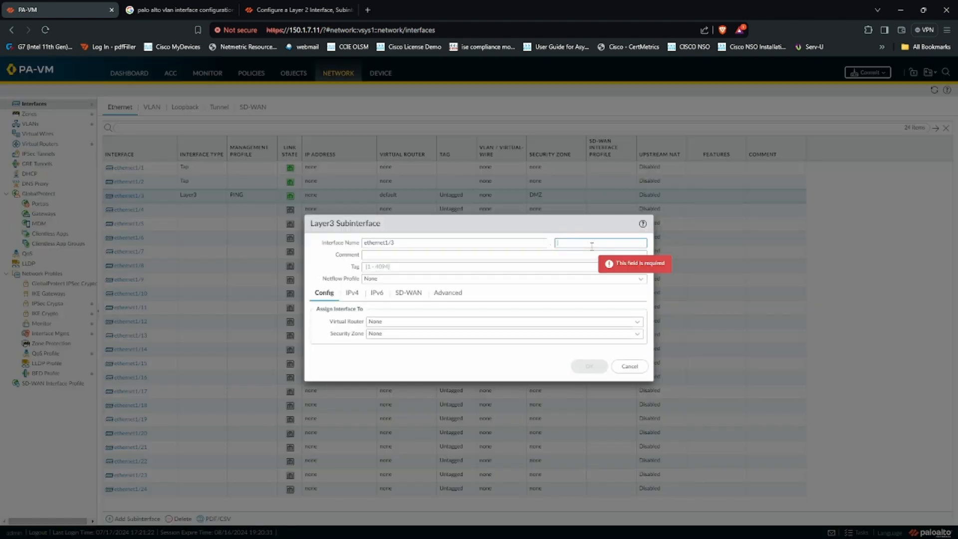
{"action": "type", "text": "10"}
{"action": "key", "text": "Tab"}
{"action": "key", "text": "Tab"}
{"action": "key", "text": "Tab"}
{"action": "left_click", "coordinate": [637, 322]}
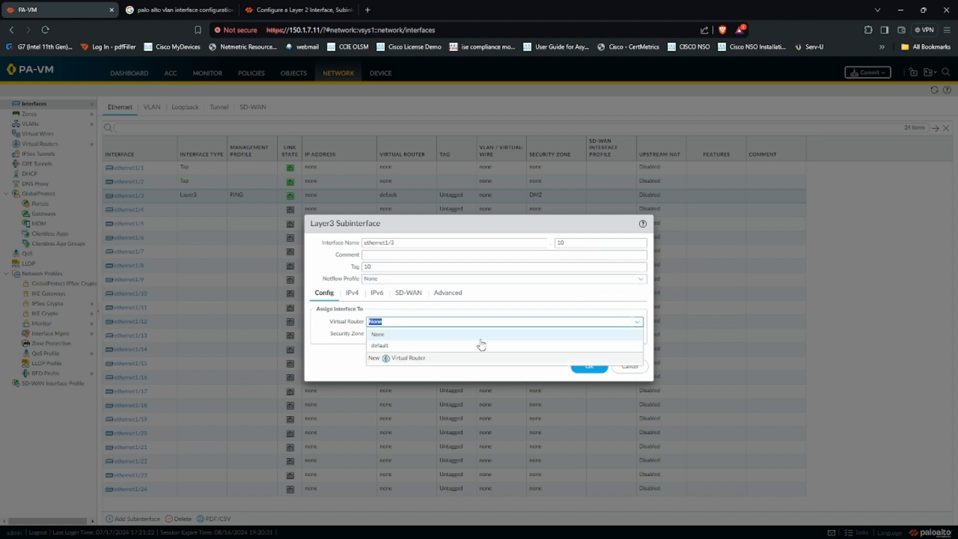
{"action": "left_click", "coordinate": [439, 348]}
{"action": "left_click", "coordinate": [637, 333]}
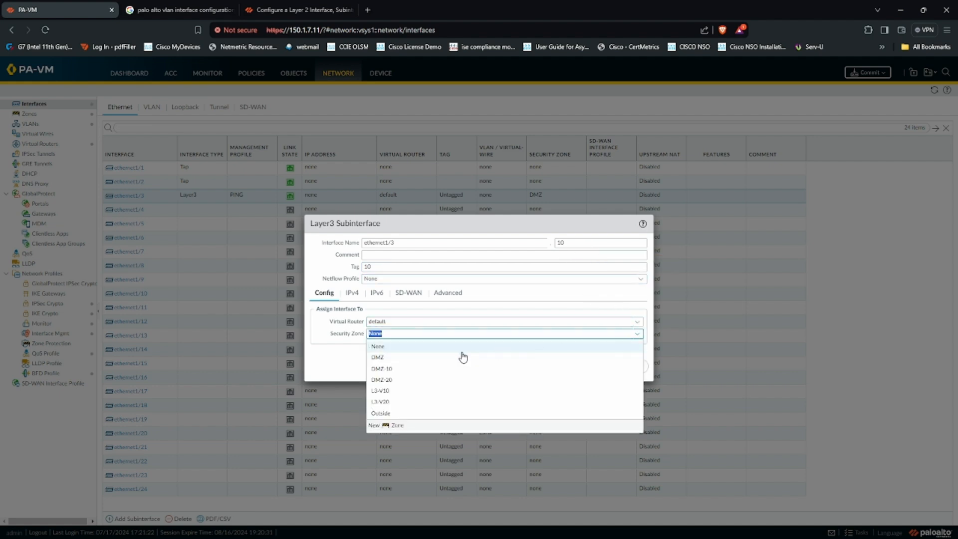
{"action": "left_click", "coordinate": [412, 358]}
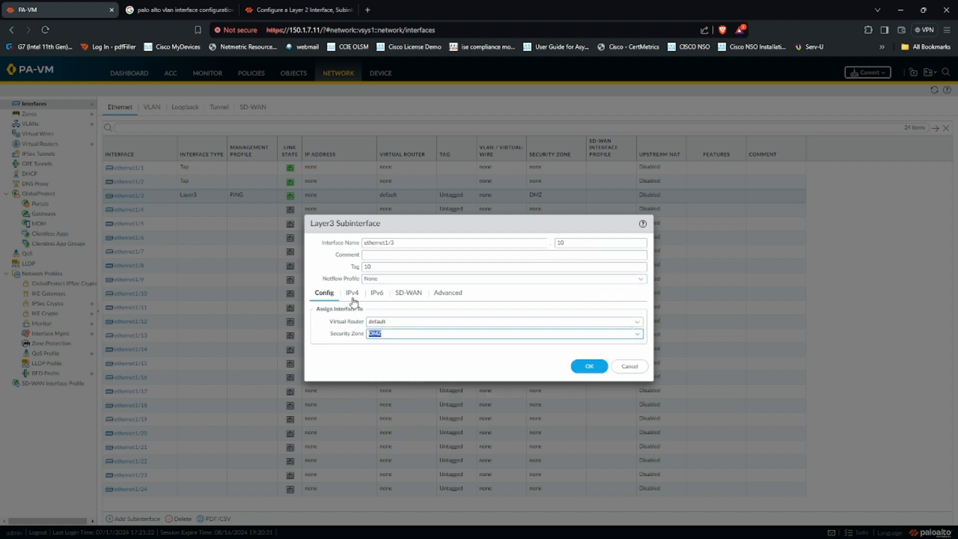
{"action": "left_click", "coordinate": [637, 335]}
{"action": "left_click", "coordinate": [422, 374]}
Step: Give subinterface ethernet1/3.10 the static IPv4 address 10.1.1.10/24 and the PING management profile, and save it
{"action": "left_click", "coordinate": [355, 296]}
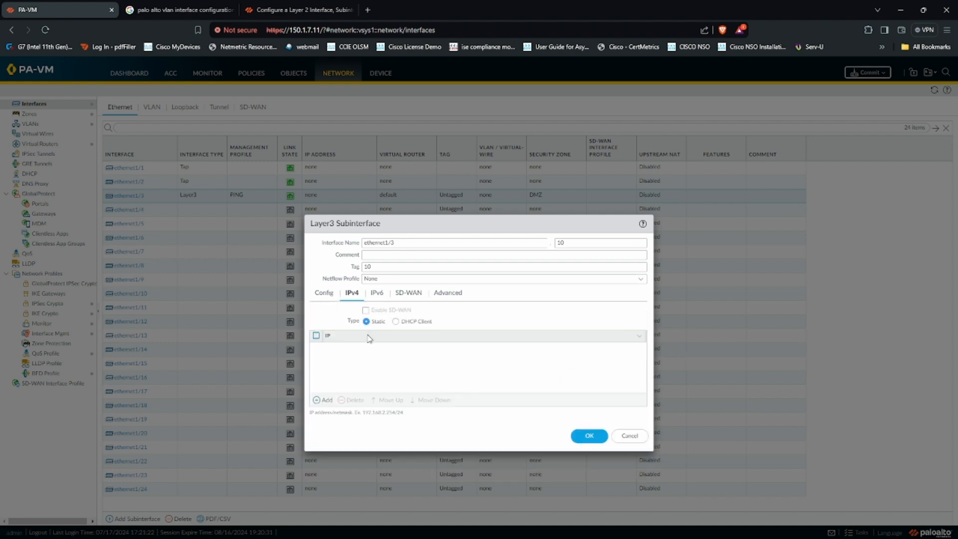
{"action": "left_click", "coordinate": [323, 400]}
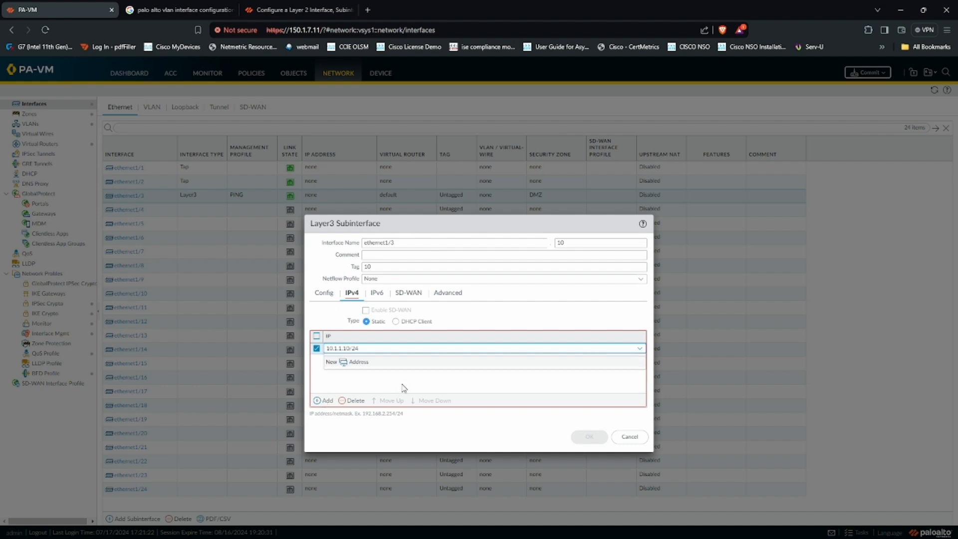
{"action": "left_click", "coordinate": [385, 349]}
{"action": "left_click", "coordinate": [454, 295]}
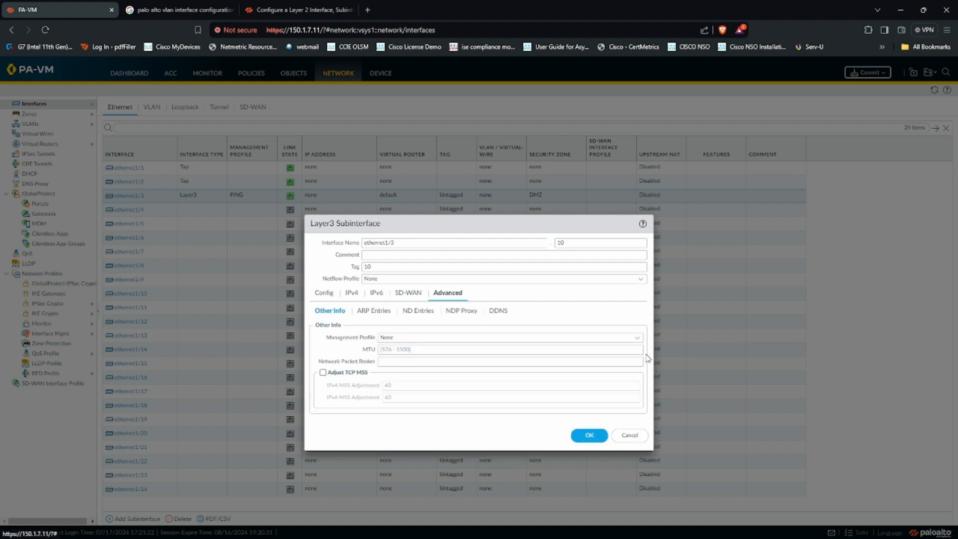
{"action": "left_click", "coordinate": [636, 337]}
{"action": "left_click", "coordinate": [511, 365]}
{"action": "left_click", "coordinate": [589, 435]}
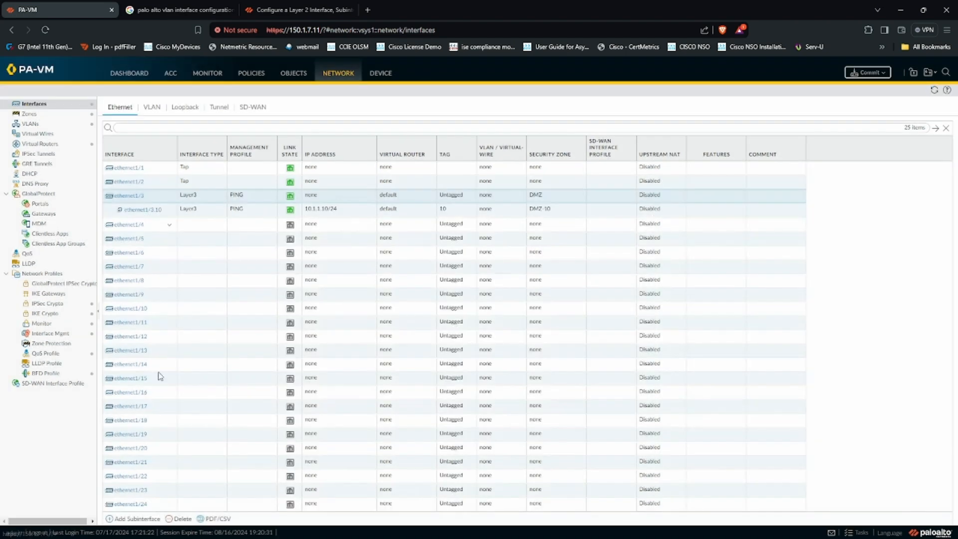
Step: Add subinterface 20 under ethernet1/3 with tag 20, virtual router default and security zone DMZ-20
{"action": "left_click", "coordinate": [143, 519]}
{"action": "left_click", "coordinate": [564, 243]}
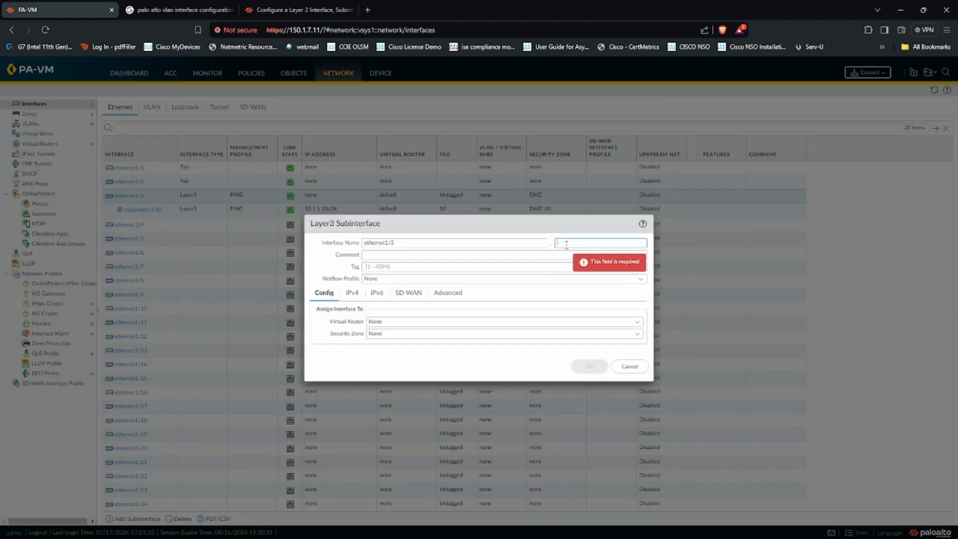
{"action": "type", "text": "20"}
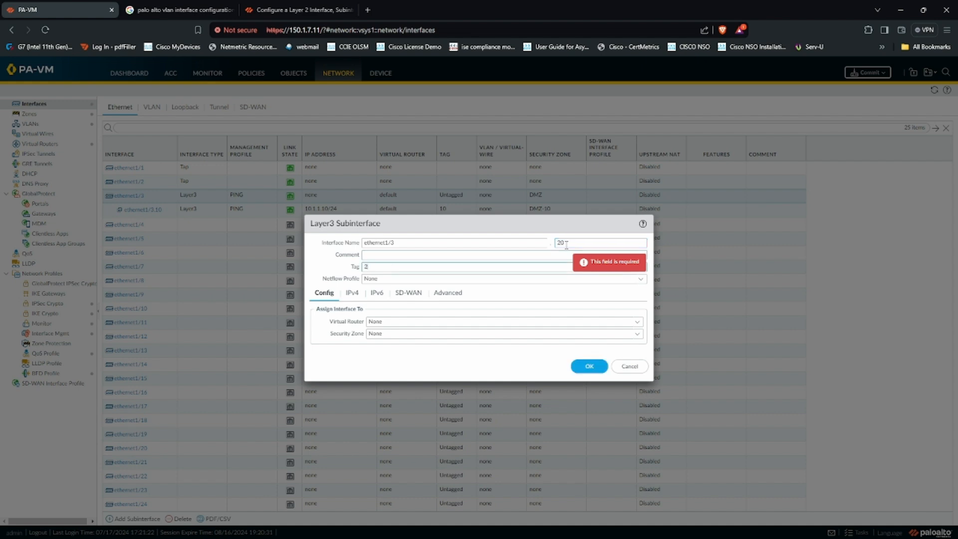
{"action": "left_click", "coordinate": [637, 326]}
{"action": "left_click", "coordinate": [454, 345]}
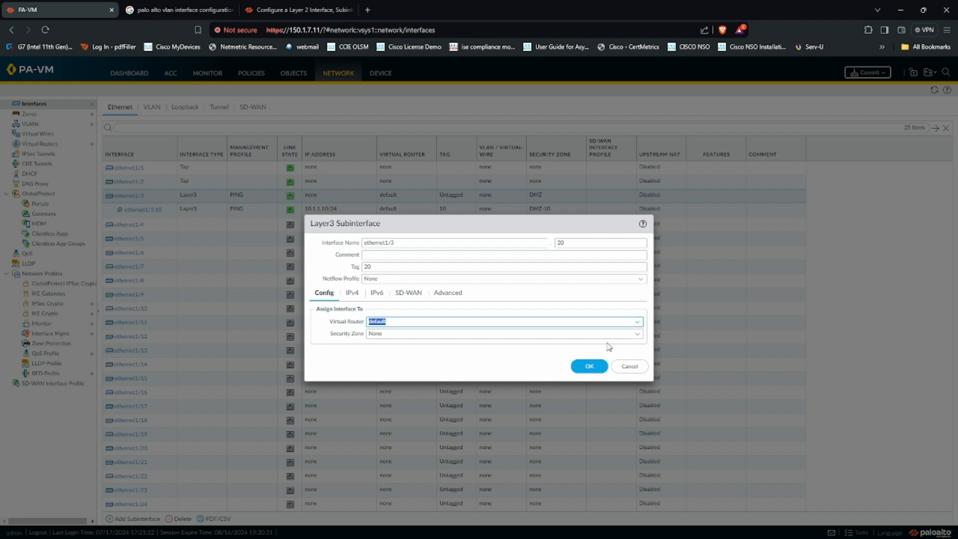
{"action": "left_click", "coordinate": [640, 338]}
{"action": "left_click", "coordinate": [401, 375]}
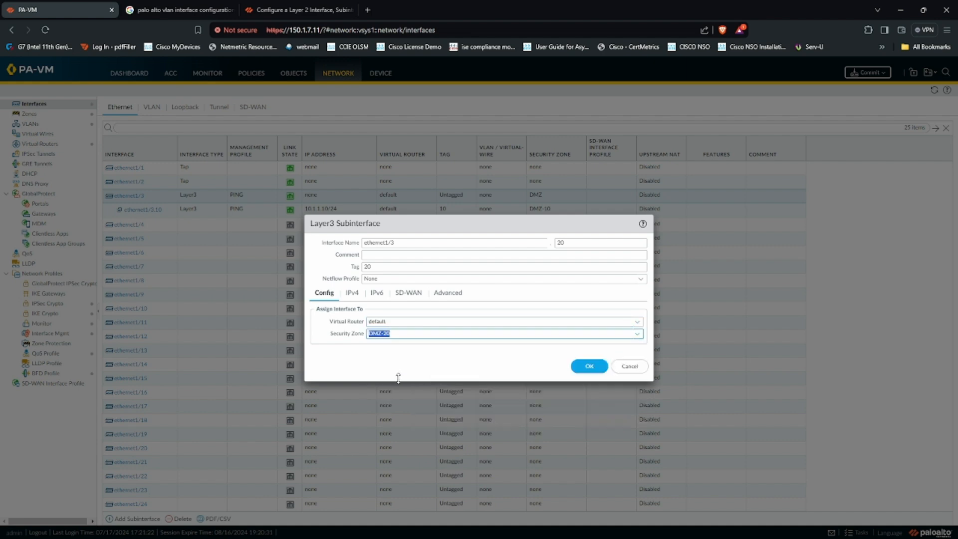
Step: Give subinterface ethernet1/3.20 the static IPv4 address 20.1.1.20/24 and the PING management profile, and save it
{"action": "left_click", "coordinate": [352, 293]}
{"action": "left_click", "coordinate": [318, 399]}
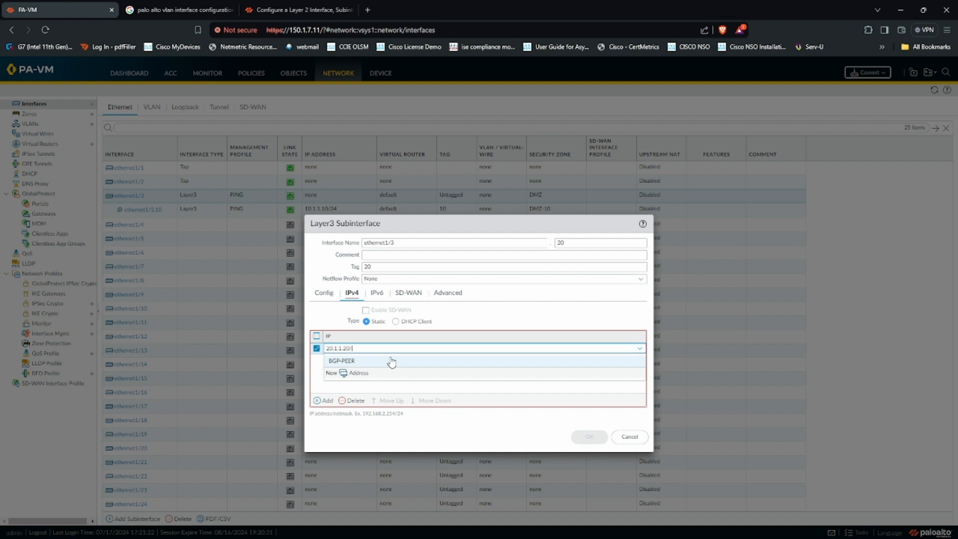
{"action": "left_click", "coordinate": [465, 334]}
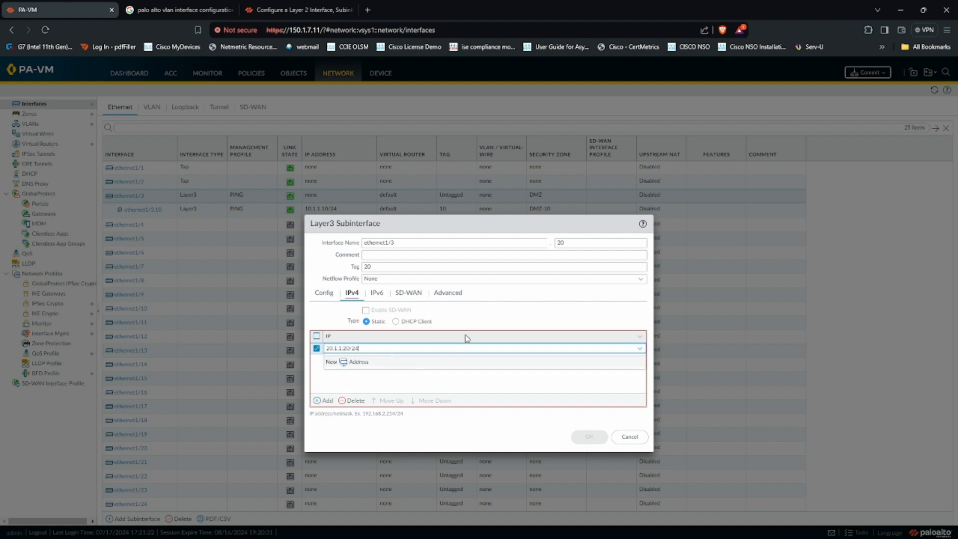
{"action": "left_click", "coordinate": [447, 293]}
{"action": "left_click", "coordinate": [636, 337]}
{"action": "left_click", "coordinate": [479, 362]}
{"action": "left_click", "coordinate": [581, 434]}
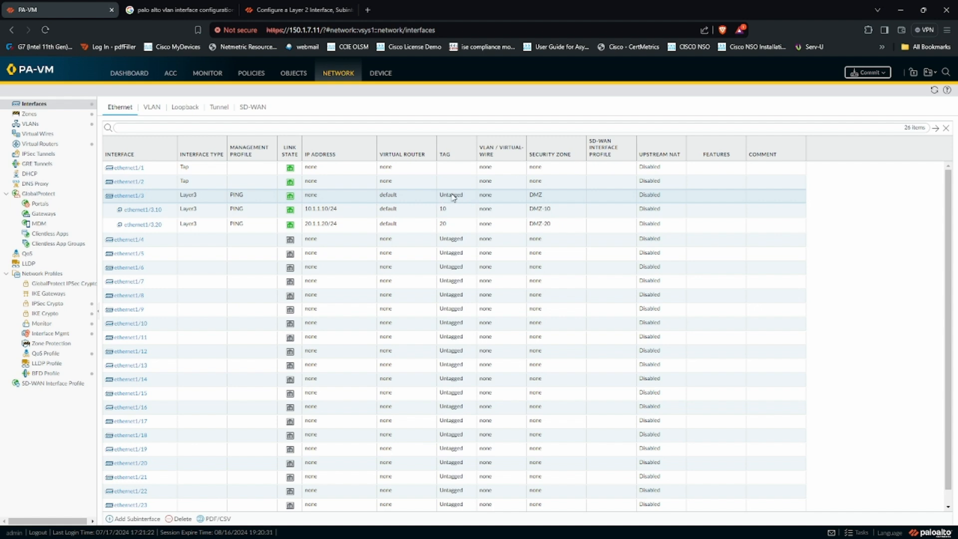
Step: Commit the firewall configuration and consult the Layer 3 sub-interface diagram in PA-ALL.pdf while the commit runs
{"action": "left_click", "coordinate": [866, 72]}
{"action": "left_click", "coordinate": [566, 408]}
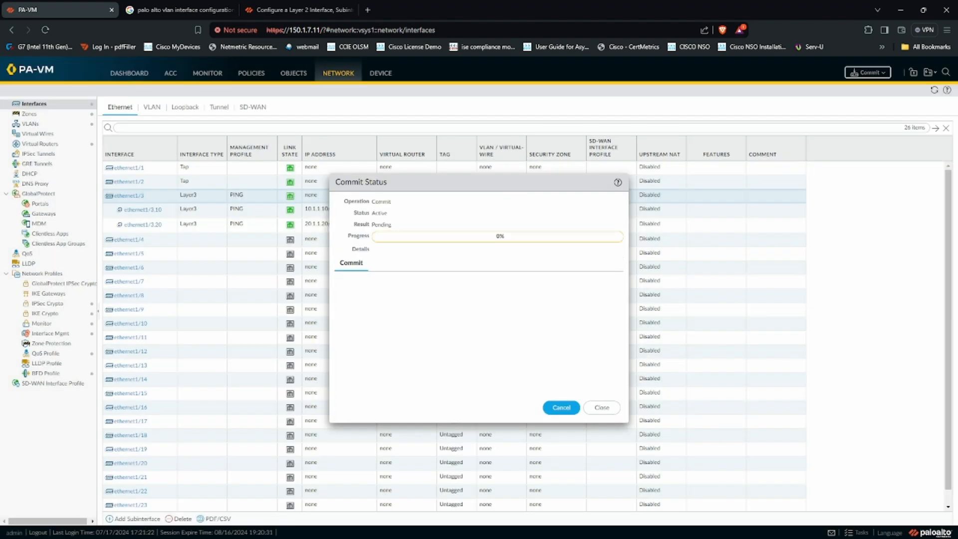
{"action": "key", "text": "alt+Tab"}
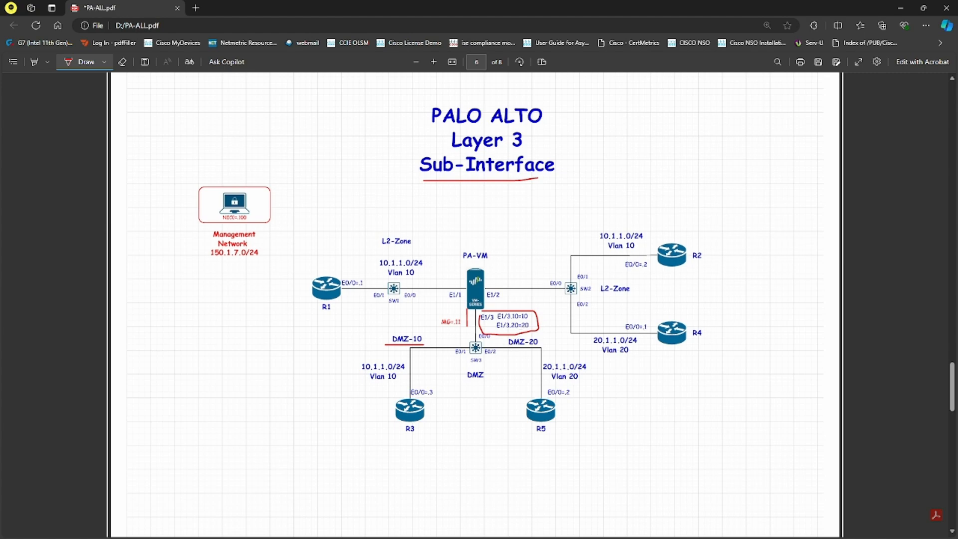
{"action": "key", "text": "alt+Tab"}
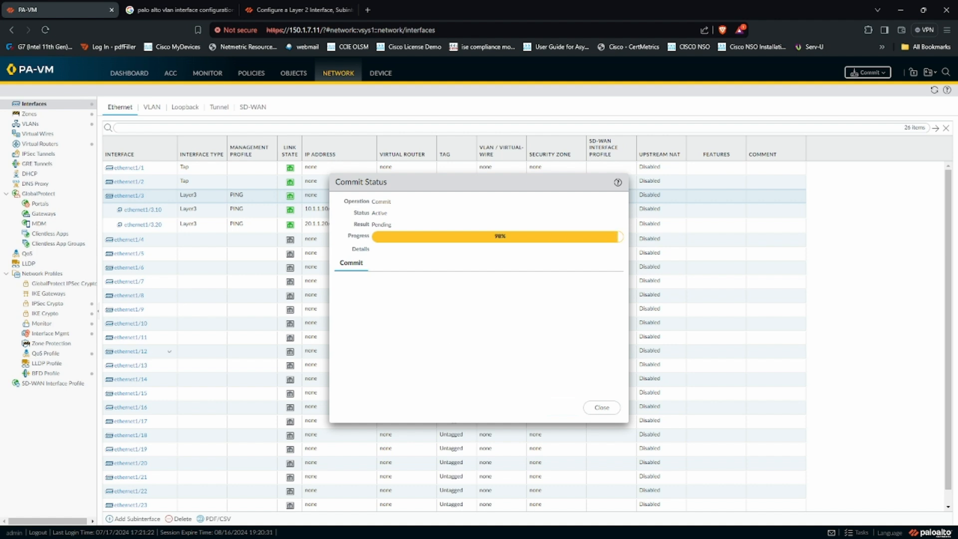
Step: Underline SW3's ports E0/0, E0/1 and E0/2 in the PDF network diagram, and dismiss the firewall's commit status
{"action": "key", "text": "alt+Tab"}
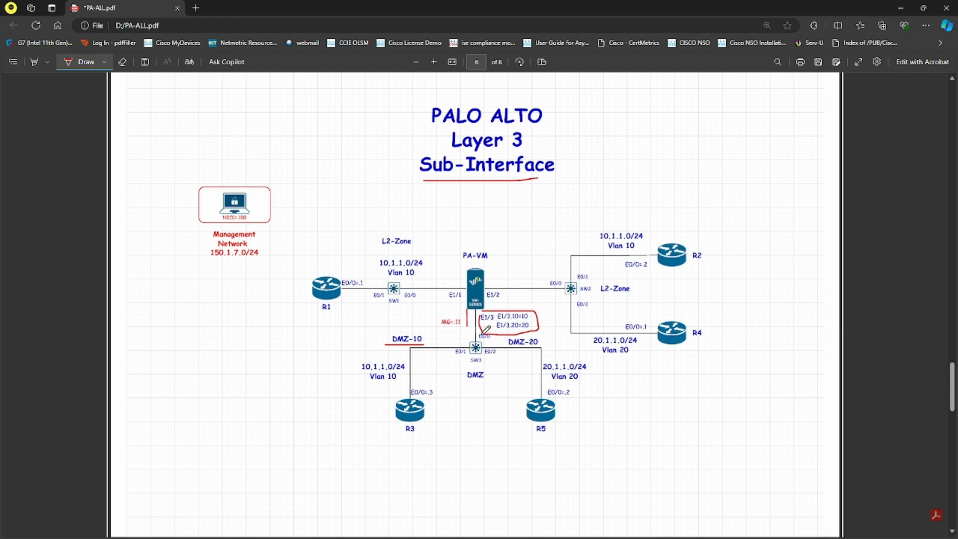
{"action": "mouse_move", "coordinate": [493, 339]}
{"action": "left_mouse_down"}
{"action": "mouse_move", "coordinate": [465, 358]}
{"action": "mouse_move", "coordinate": [496, 356]}
{"action": "left_mouse_up"}
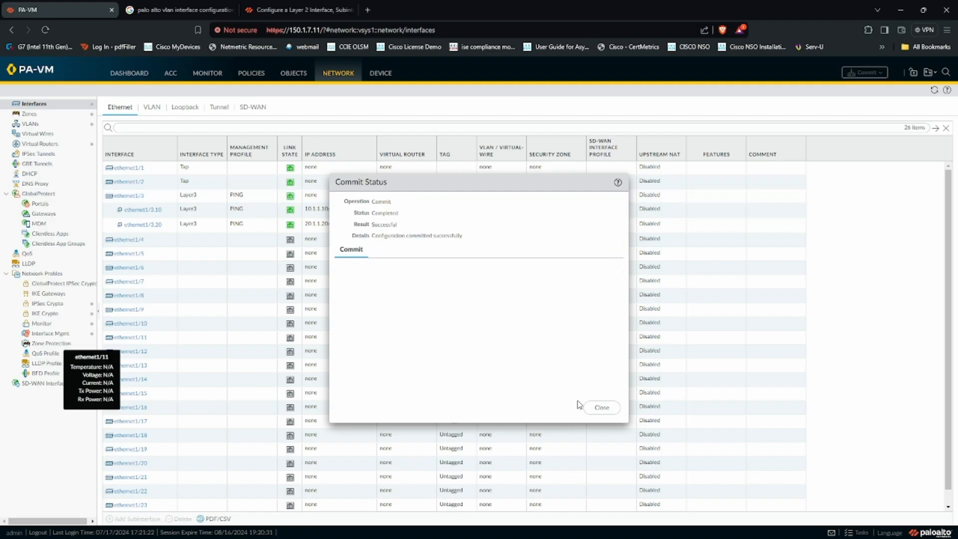
{"action": "left_click", "coordinate": [603, 412]}
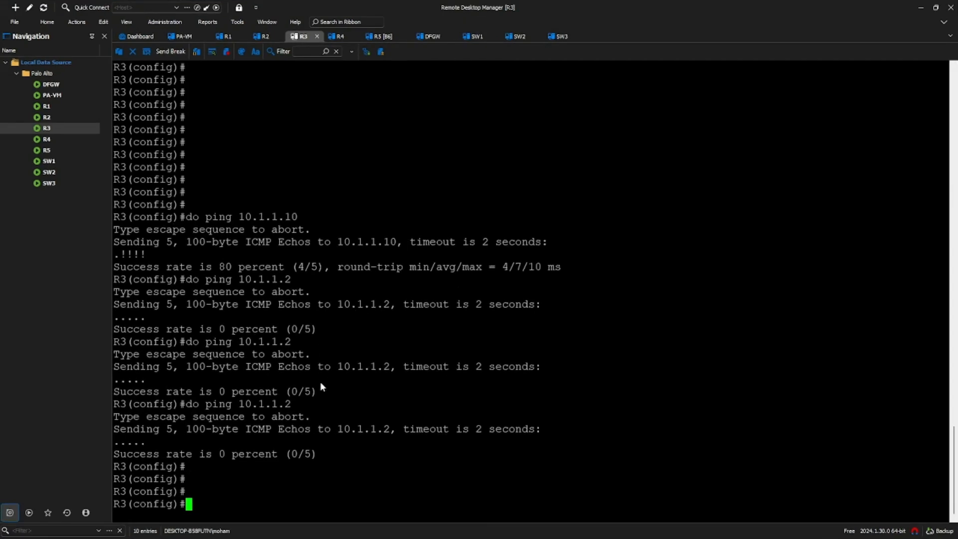
Step: Switch to Remote Desktop Manager and ping 10.1.1.10 from the R3 console on a cleared screen
{"action": "key", "text": "Return"}
{"action": "key", "text": "Return"}
{"action": "key", "text": "Return"}
{"action": "key", "text": "Return"}
{"action": "key", "text": "Return"}
{"action": "key", "text": "Return"}
{"action": "key", "text": "Return"}
{"action": "key", "text": "Return"}
{"action": "key", "text": "Return"}
{"action": "key", "text": "Return"}
{"action": "key", "text": "Return"}
{"action": "key", "text": "Return"}
{"action": "key", "text": "Return"}
{"action": "key", "text": "Return"}
{"action": "key", "text": "Return"}
{"action": "key", "text": "Return"}
{"action": "key", "text": "Return"}
{"action": "key", "text": "Return"}
{"action": "key", "text": "Return"}
{"action": "key", "text": "Return"}
{"action": "type", "text": "do ping 10.1.1.10"}
{"action": "key", "text": "Return"}
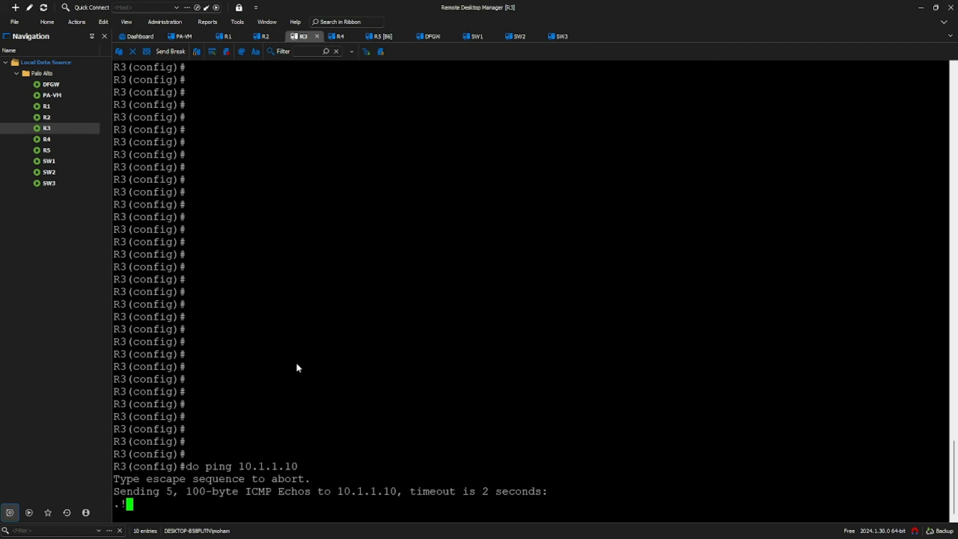
Step: Ping 20.1.1.20 from the R5 console on a cleared screen and return to the PDF network diagram
{"action": "left_click", "coordinate": [382, 37]}
{"action": "key", "text": "Return"}
{"action": "key", "text": "Return"}
{"action": "key", "text": "Return"}
{"action": "key", "text": "Return"}
{"action": "key", "text": "Return"}
{"action": "key", "text": "Return"}
{"action": "key", "text": "Return"}
{"action": "key", "text": "Return"}
{"action": "key", "text": "Return"}
{"action": "key", "text": "Return"}
{"action": "key", "text": "Return"}
{"action": "key", "text": "Return"}
{"action": "key", "text": "Return"}
{"action": "key", "text": "Return"}
{"action": "key", "text": "Return"}
{"action": "key", "text": "Return"}
{"action": "key", "text": "Return"}
{"action": "key", "text": "Return"}
{"action": "key", "text": "Return"}
{"action": "key", "text": "Return"}
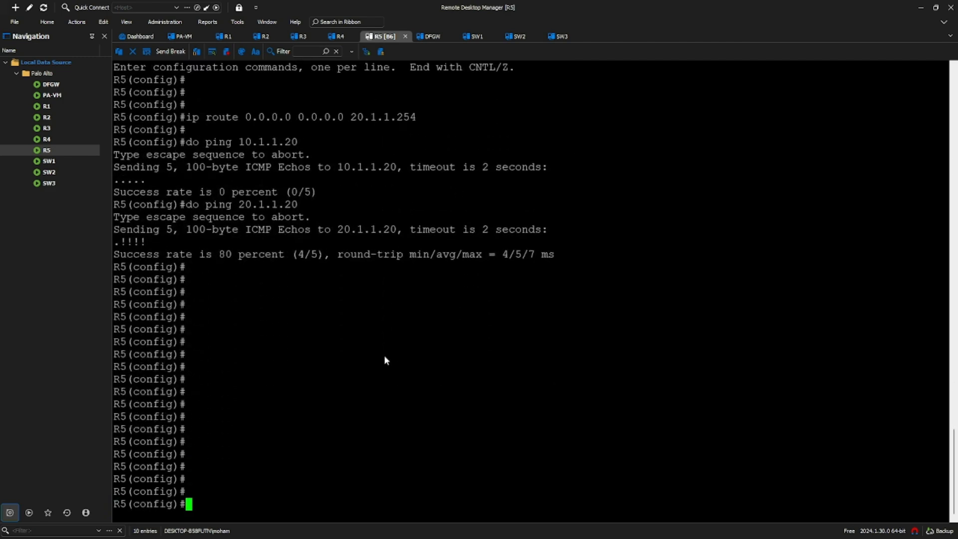
{"action": "type", "text": "do ing"}
{"action": "key", "text": "BackSpace"}
{"action": "key", "text": "BackSpace"}
{"action": "key", "text": "BackSpace"}
{"action": "key", "text": "BackSpace"}
{"action": "type", "text": "ip"}
{"action": "key", "text": "BackSpace"}
{"action": "key", "text": "BackSpace"}
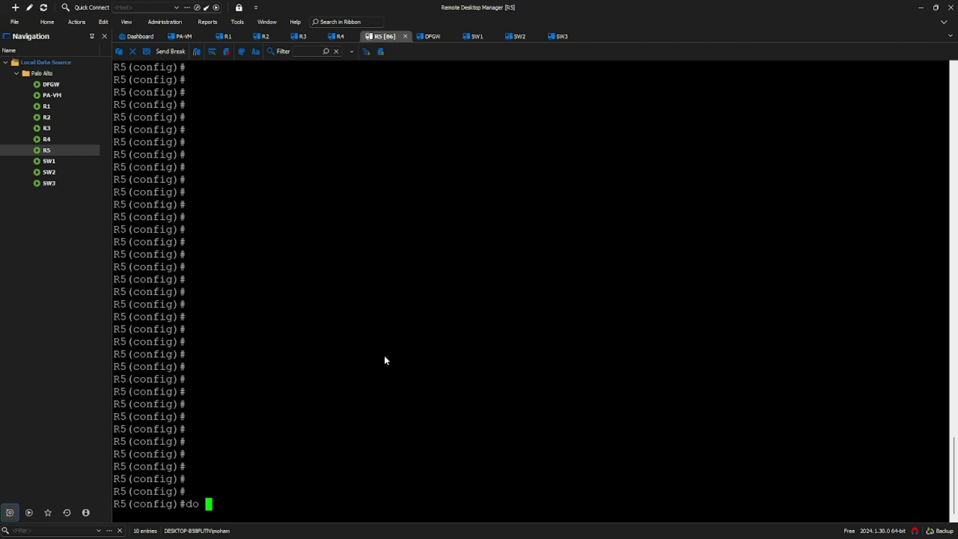
{"action": "type", "text": "ping 20.1.1.20"}
{"action": "key", "text": "Return"}
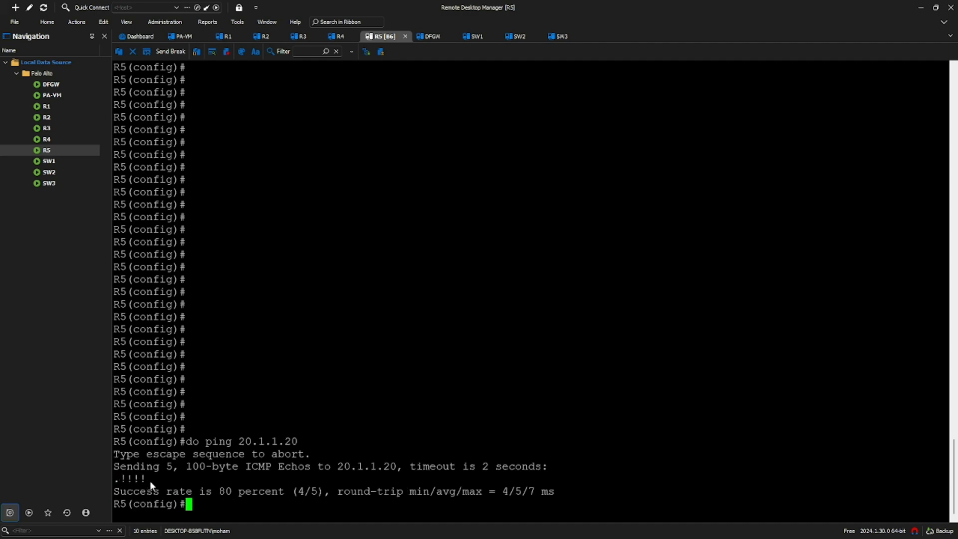
{"action": "key", "text": "alt+Tab"}
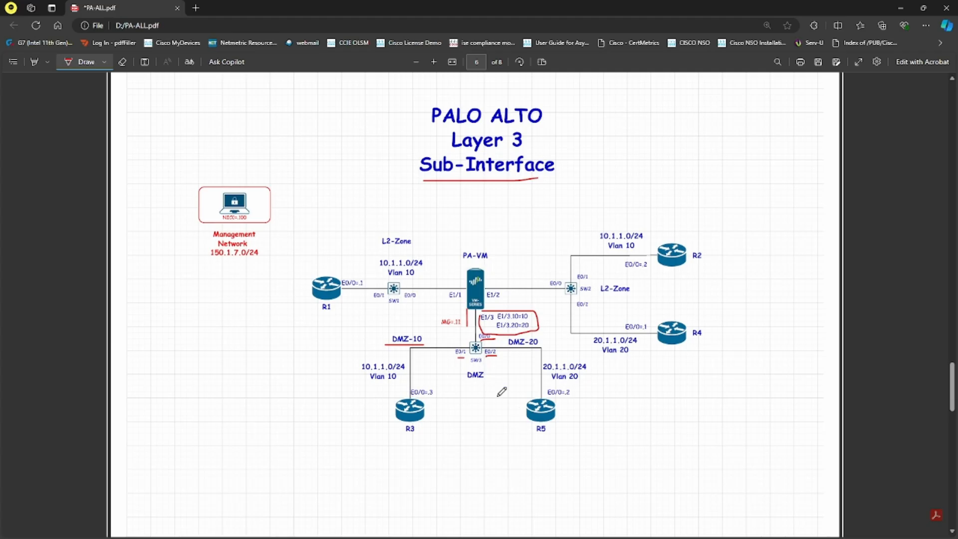